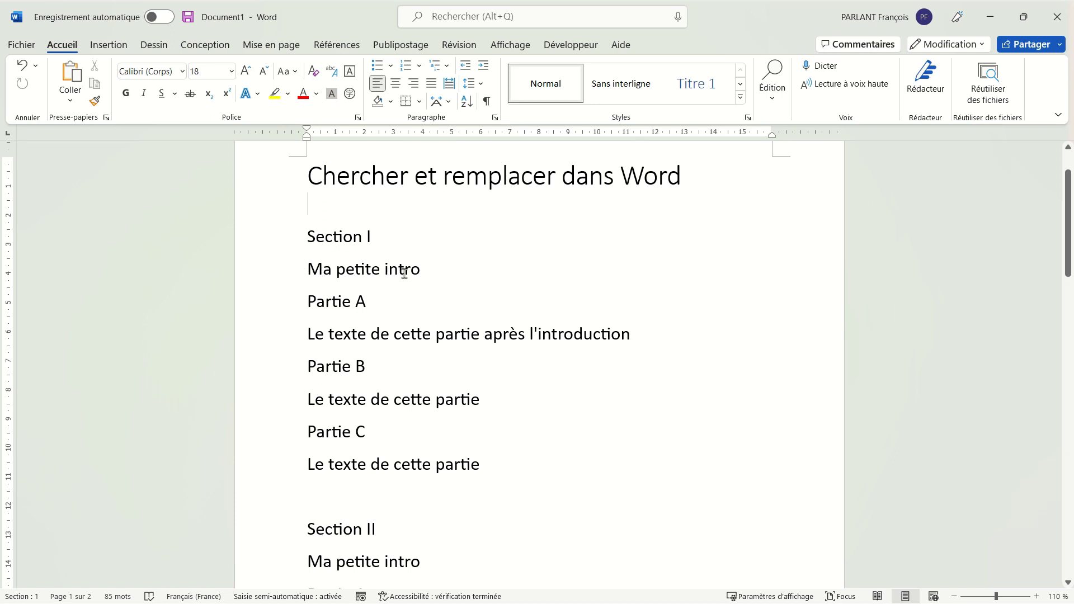
# - Review the document's sections and set up a find-and-replace of "intro" with "introduction"
pyautogui.scroll(-1, 410, 464)
pyautogui.scroll(-2, 410, 464)
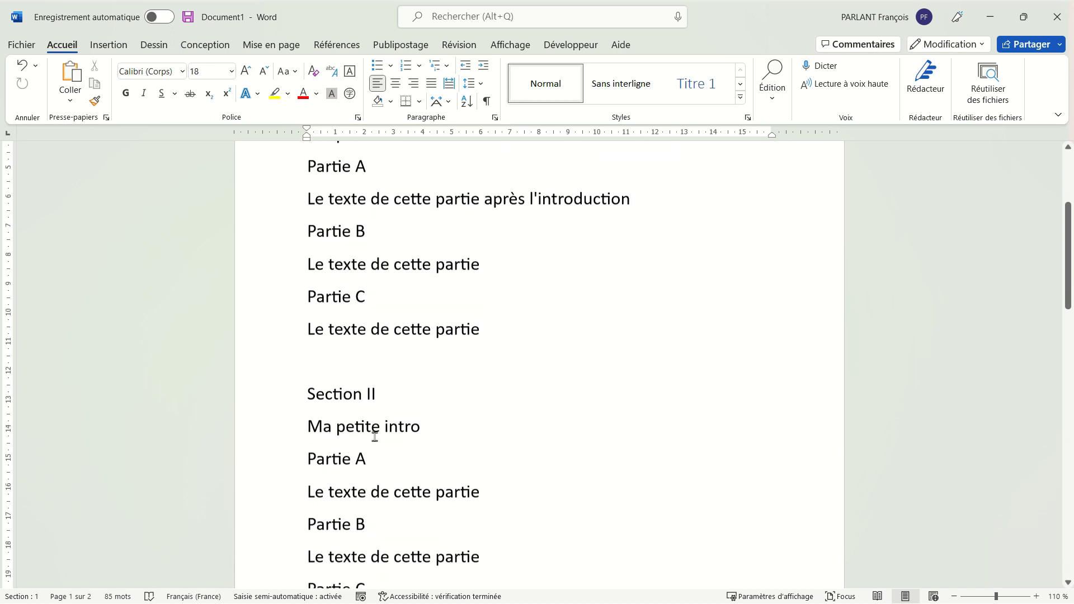
pyautogui.scroll(-3, 447, 456)
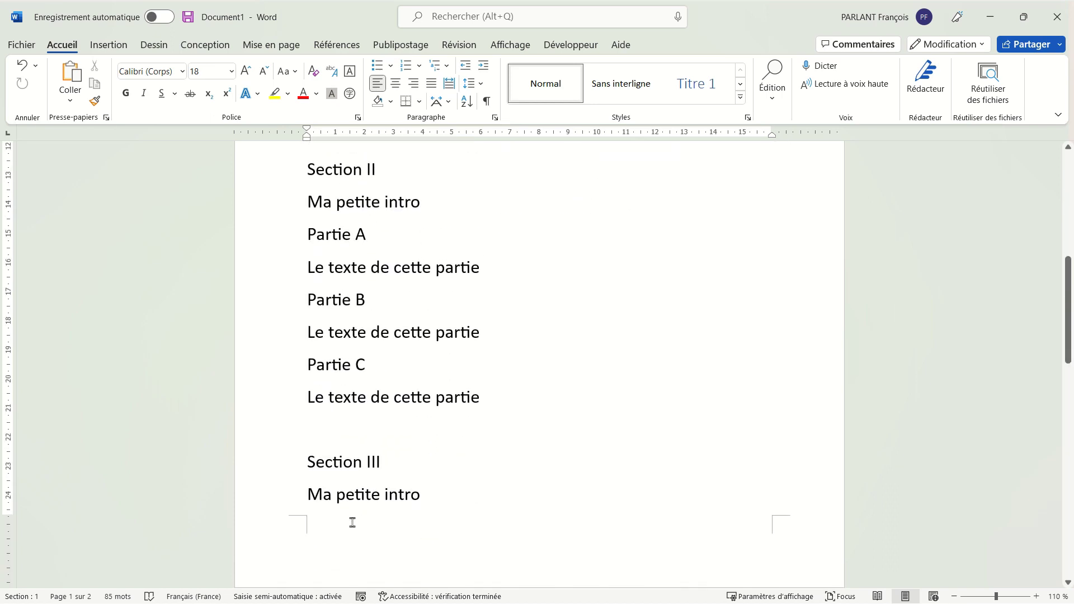
pyautogui.scroll(6, 555, 350)
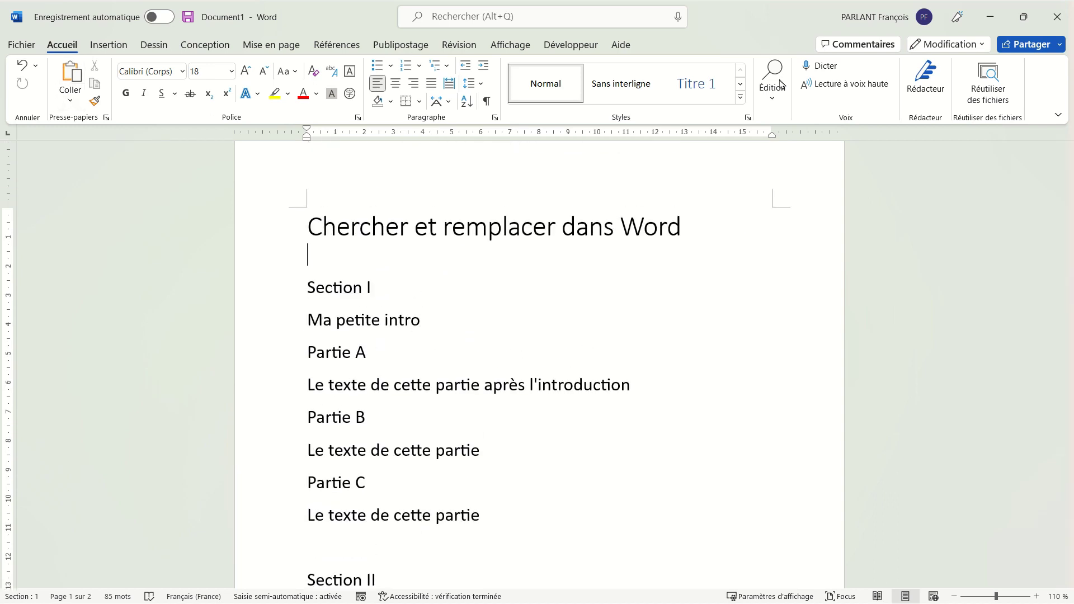
pyautogui.click(772, 96)
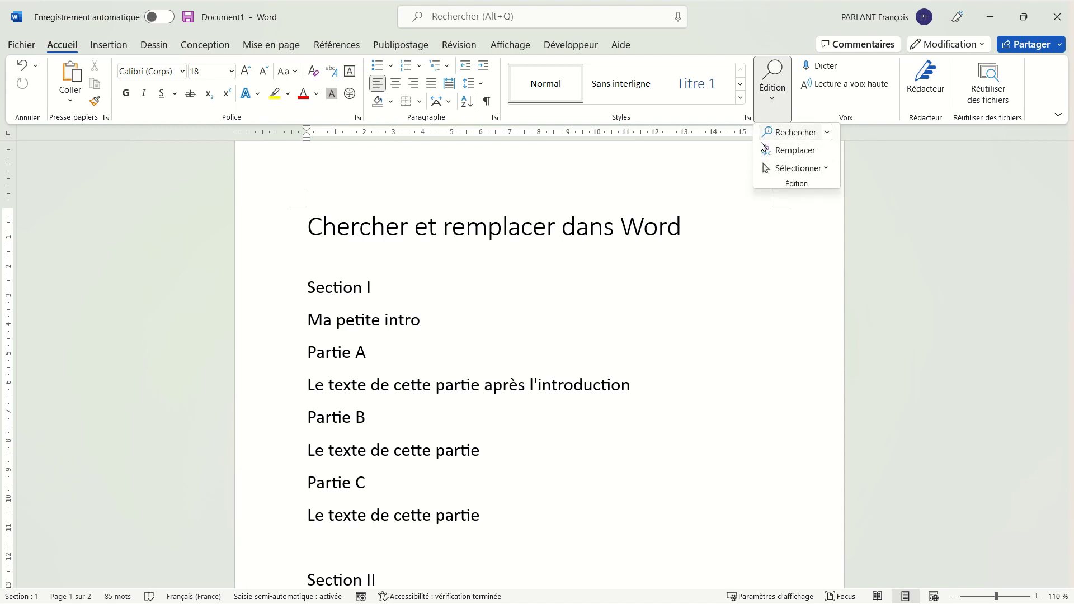
pyautogui.click(818, 152)
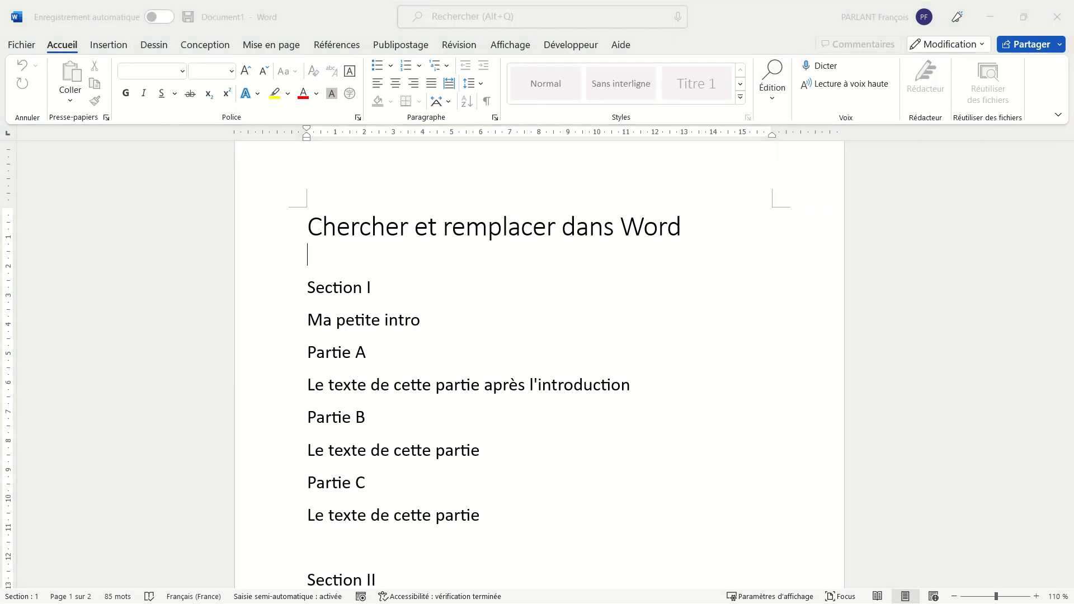
pyautogui.moveTo(0, 162); pyautogui.dragTo(750, 261)
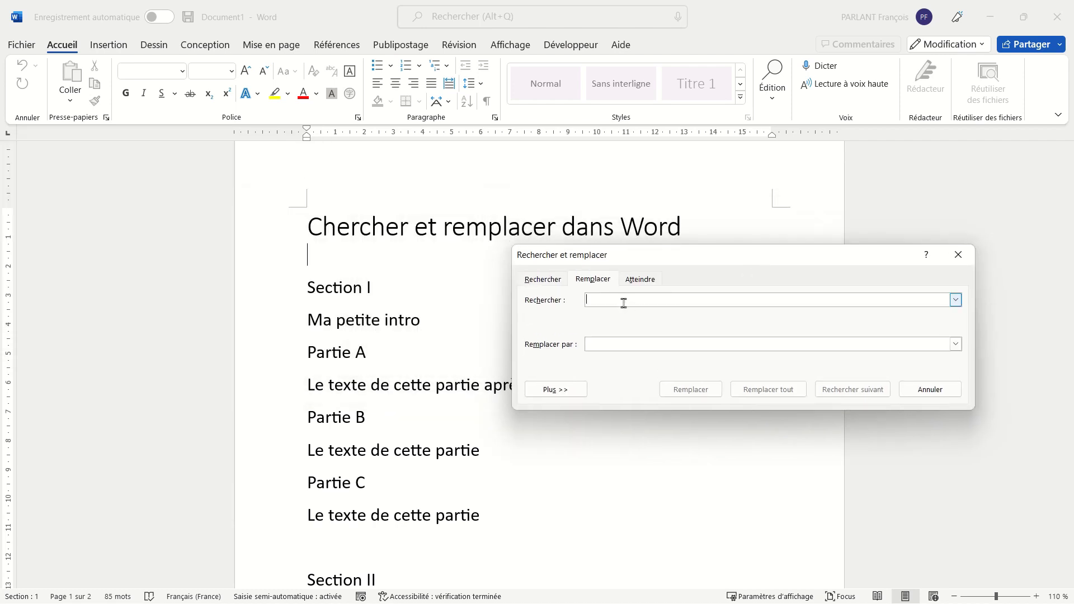
pyautogui.write('intro')
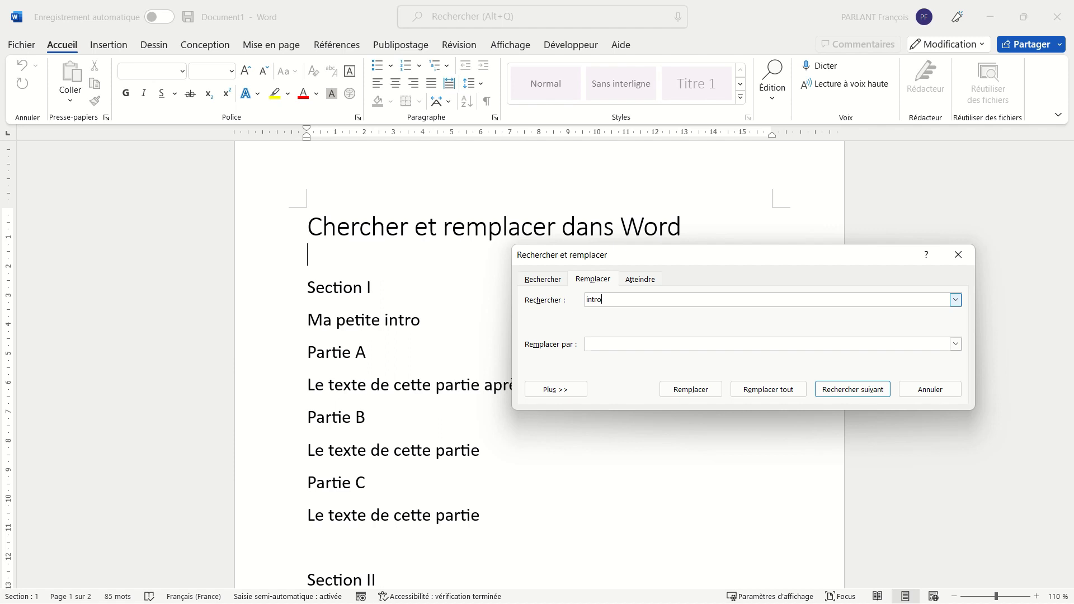
pyautogui.click(615, 345)
pyautogui.write('introduction')
# - Replace "intro" one match at a time in the "Ma petite intro" lines, skipping the match inside "l'introduction"
pyautogui.click(694, 389)
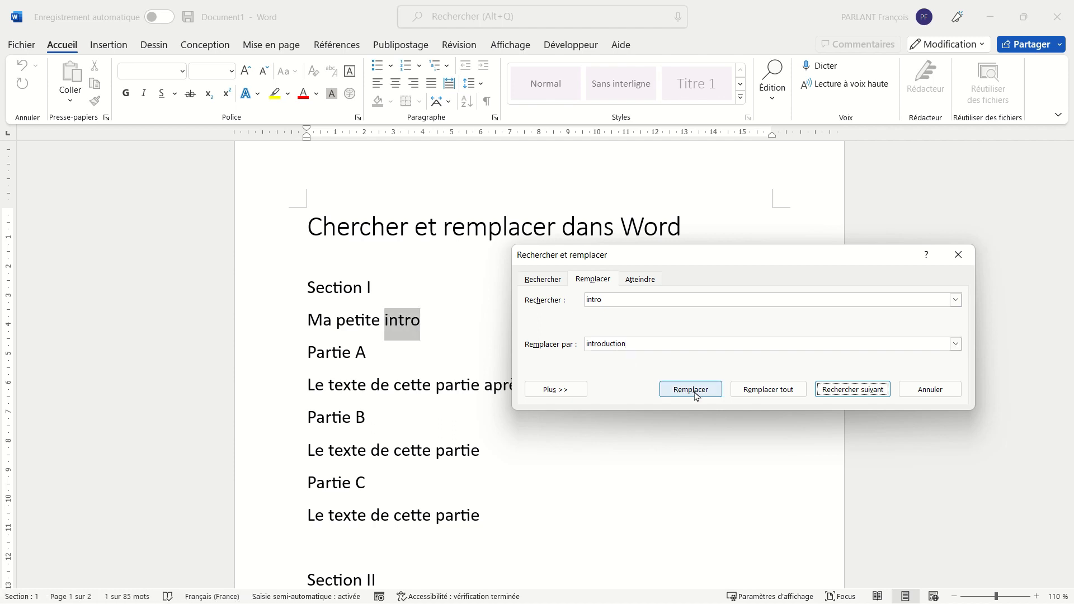
pyautogui.click(708, 393)
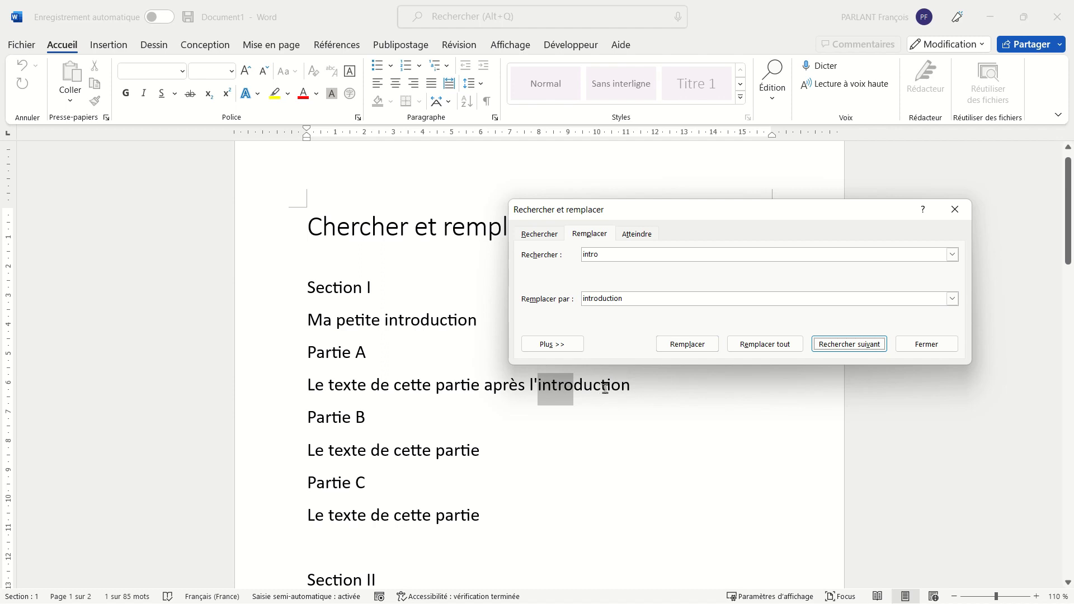
pyautogui.click(864, 349)
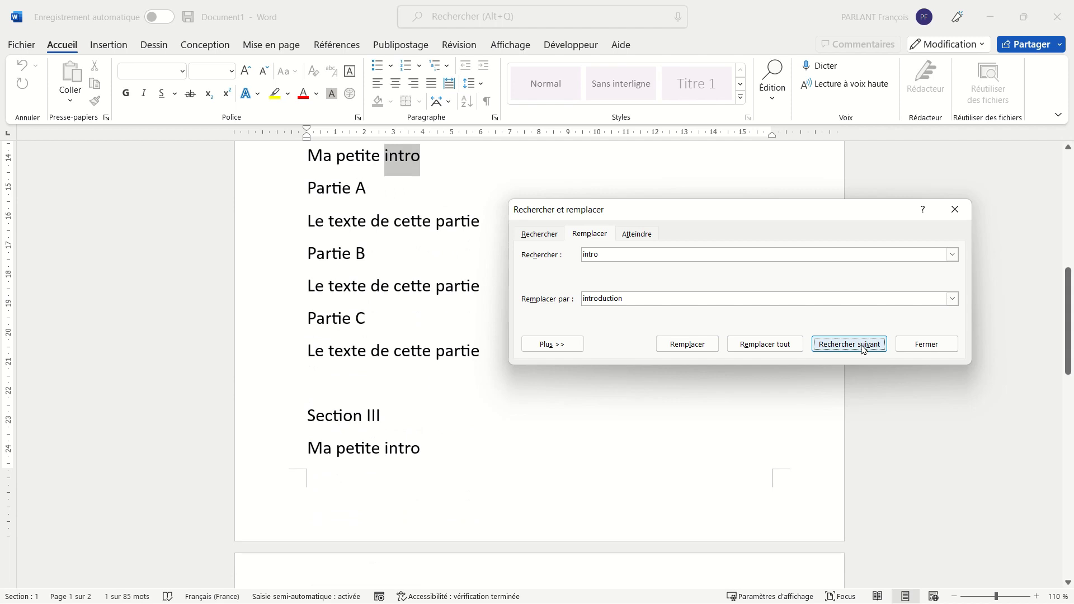
pyautogui.click(707, 347)
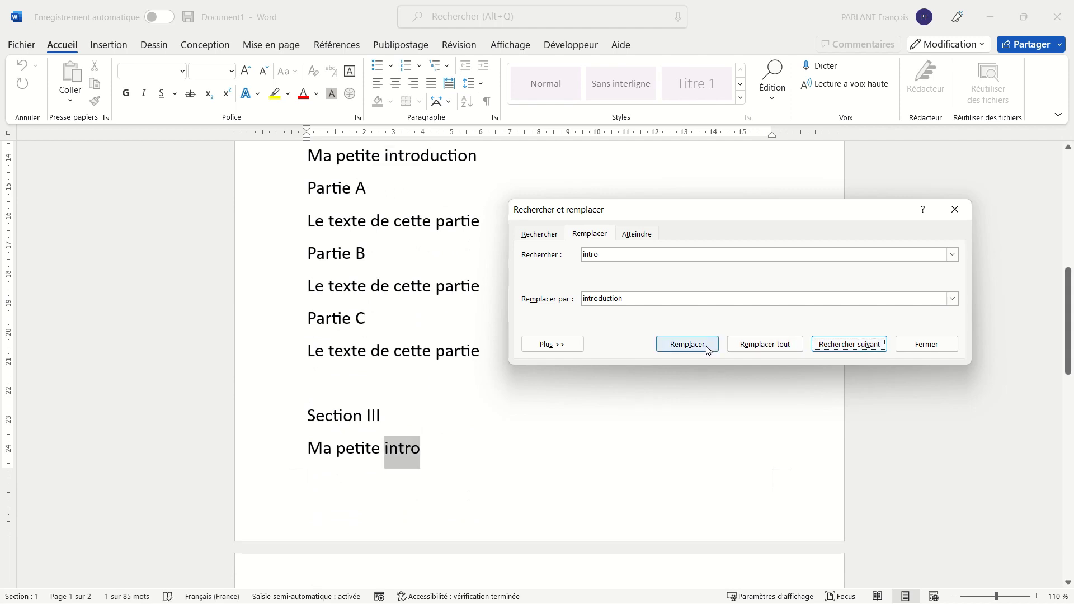
pyautogui.click(708, 348)
pyautogui.click(556, 349)
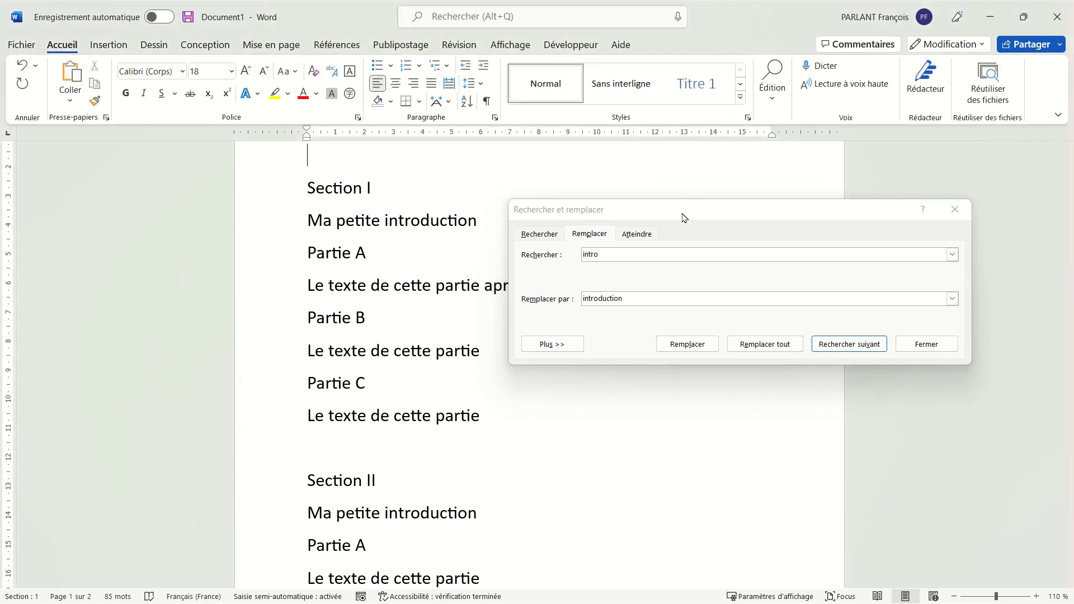
# - Replace all occurrences of "Partie" with "Chapitre" throughout the document and check the changed lines
pyautogui.moveTo(682, 217); pyautogui.dragTo(735, 108)
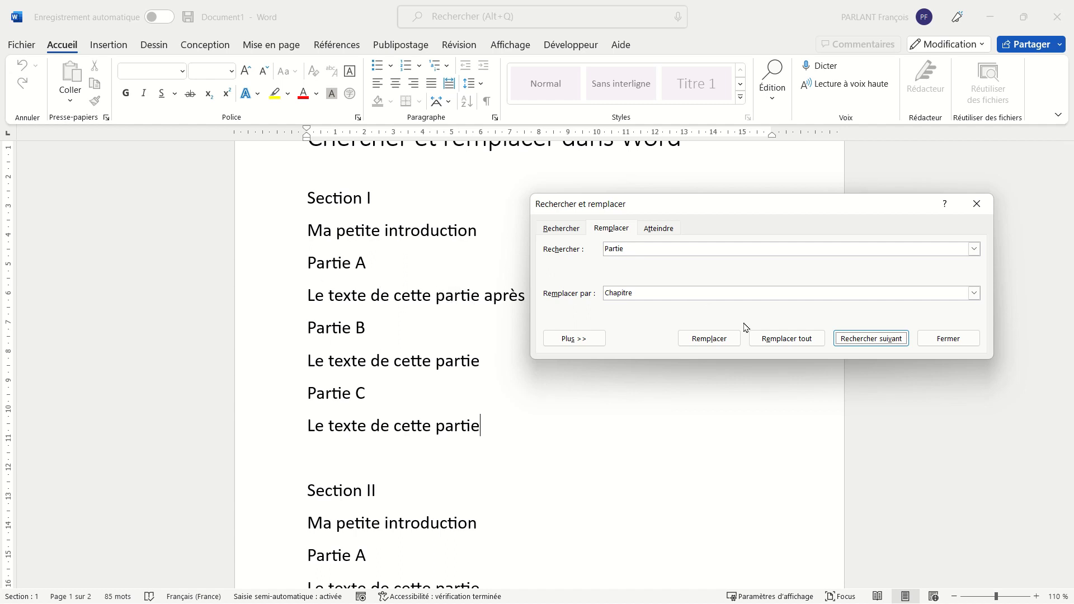
pyautogui.click(773, 341)
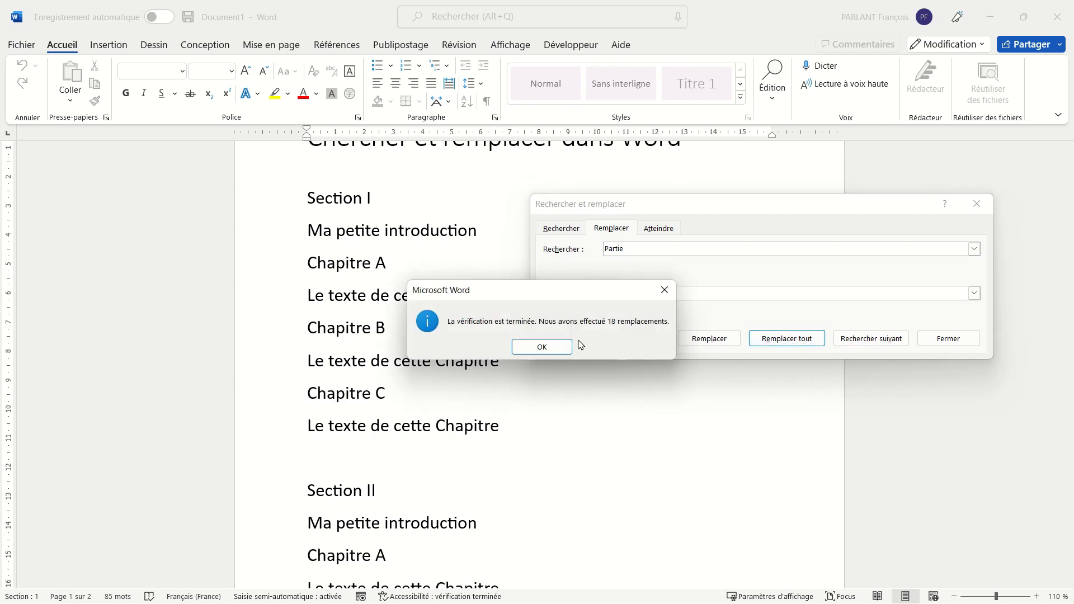
pyautogui.click(545, 348)
pyautogui.scroll(5, 500, 253)
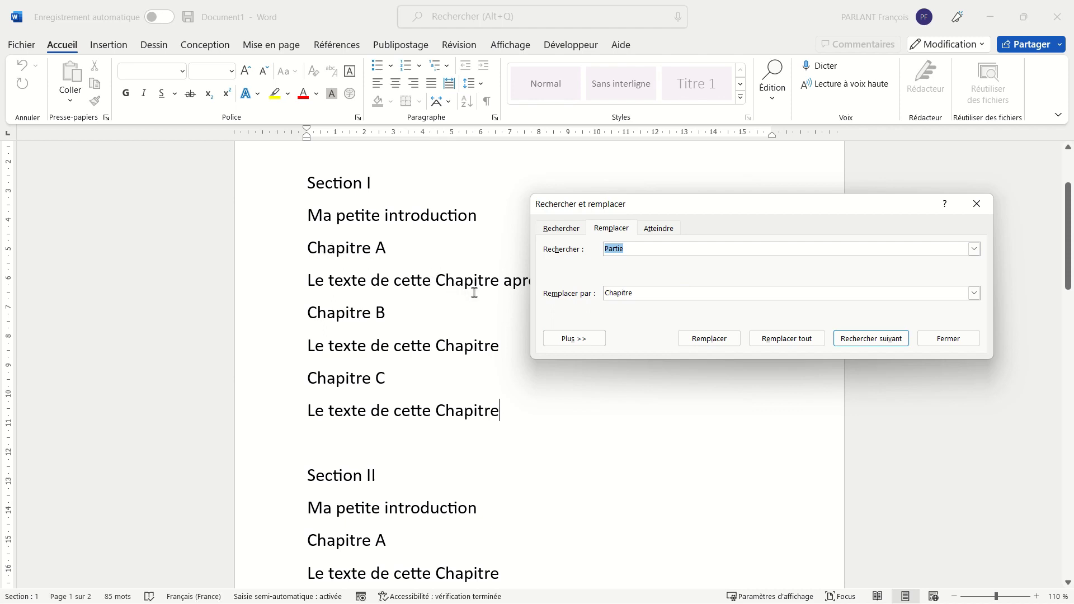
pyautogui.scroll(-1, 475, 292)
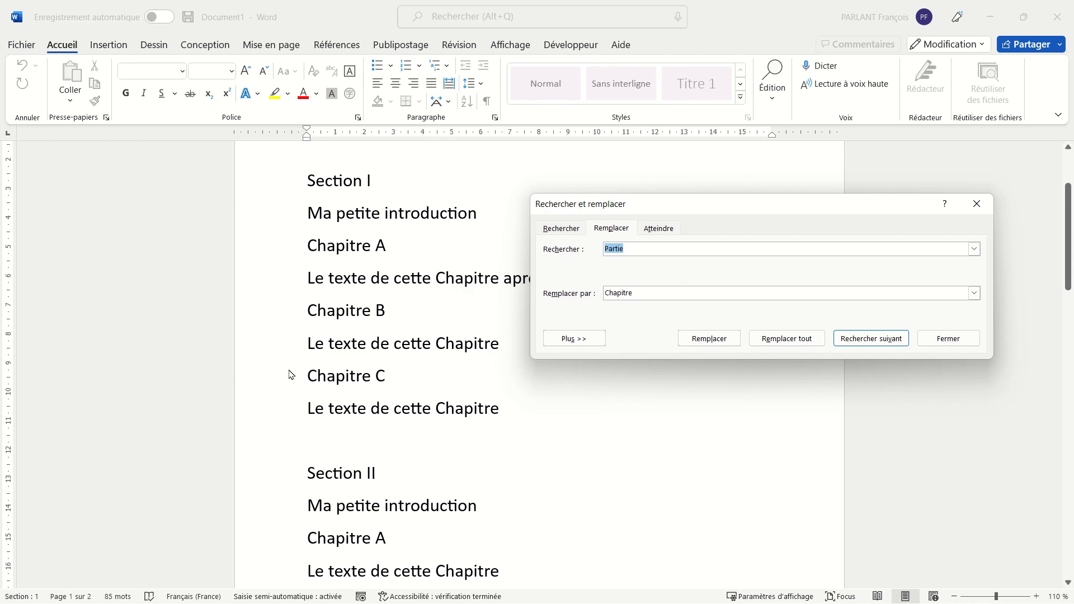
# - Undo the document-wide replacement of "Partie" with "Chapitre"
pyautogui.click(404, 304)
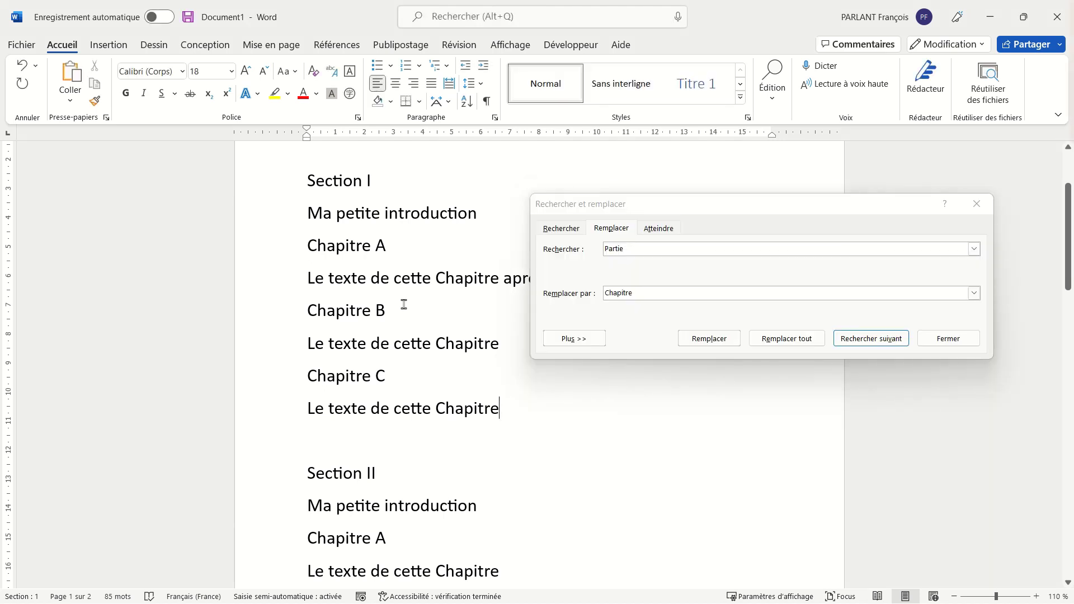
pyautogui.hotkey('ctrl', 'z')
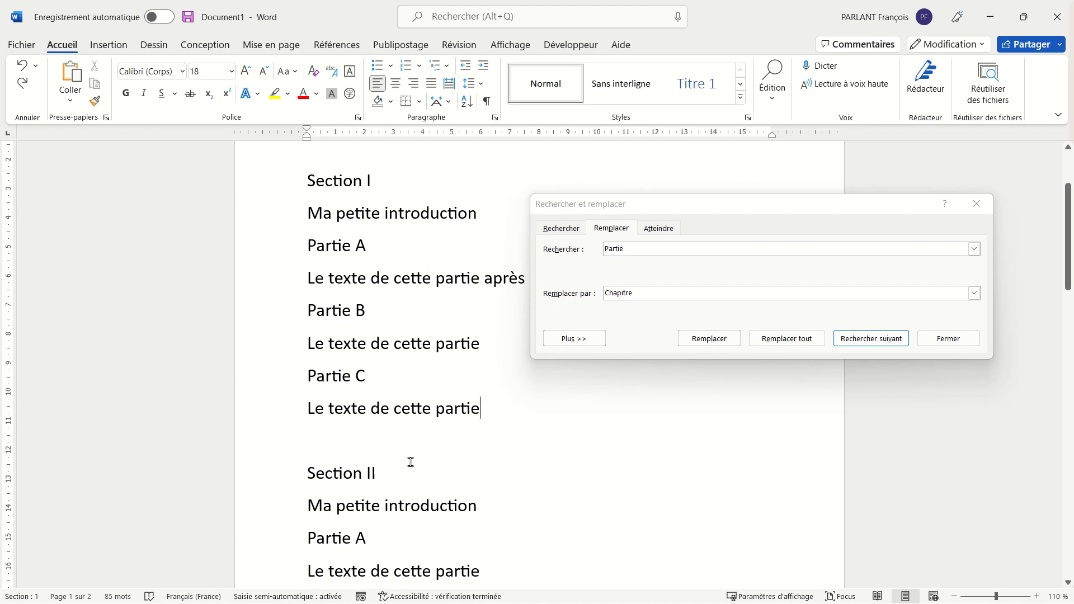
# - Replace all occurrences of "Partie" with "Chapitre" with the match-case option (Respecter la casse) enabled
pyautogui.click(714, 319)
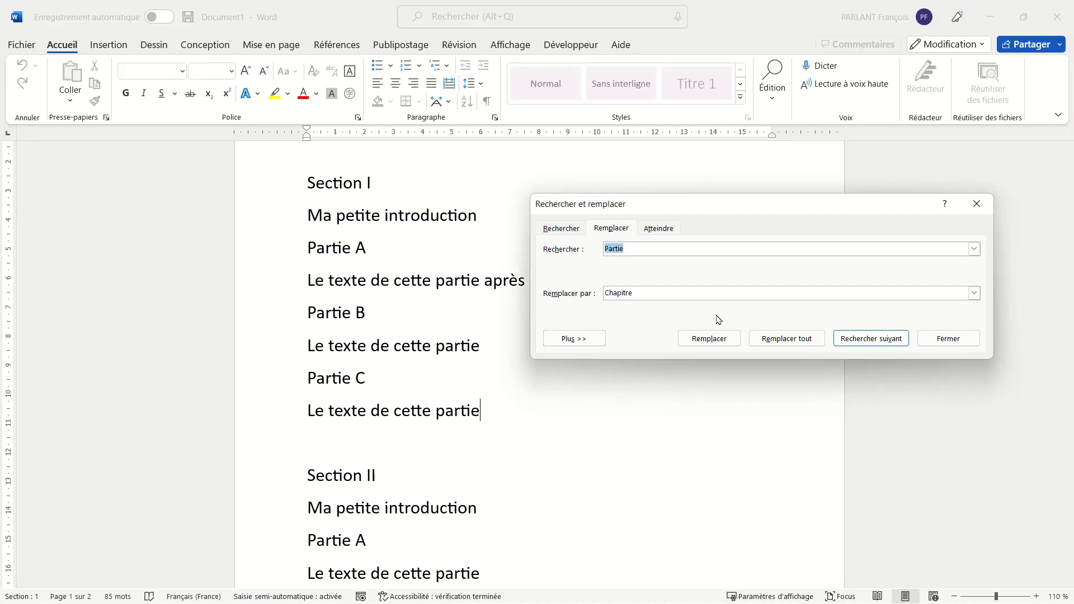
pyautogui.click(636, 250)
pyautogui.click(575, 339)
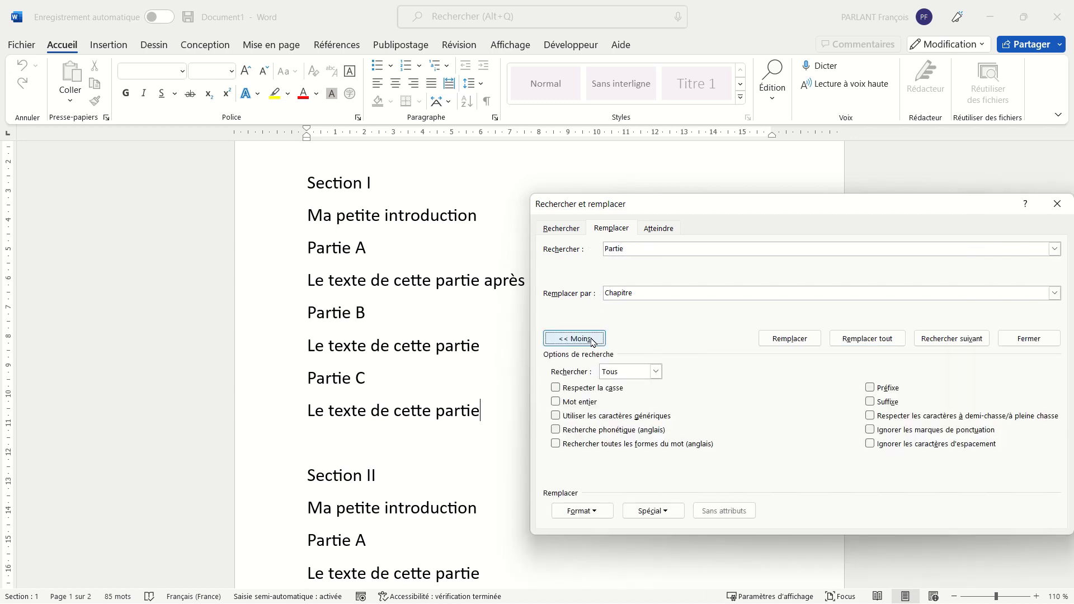
pyautogui.click(555, 388)
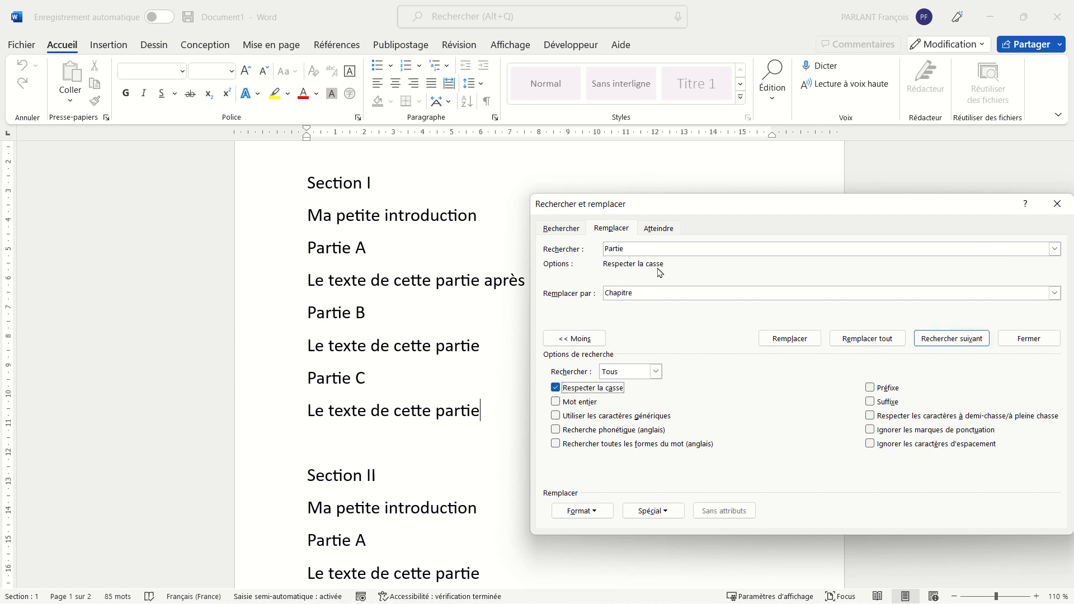
pyautogui.click(889, 341)
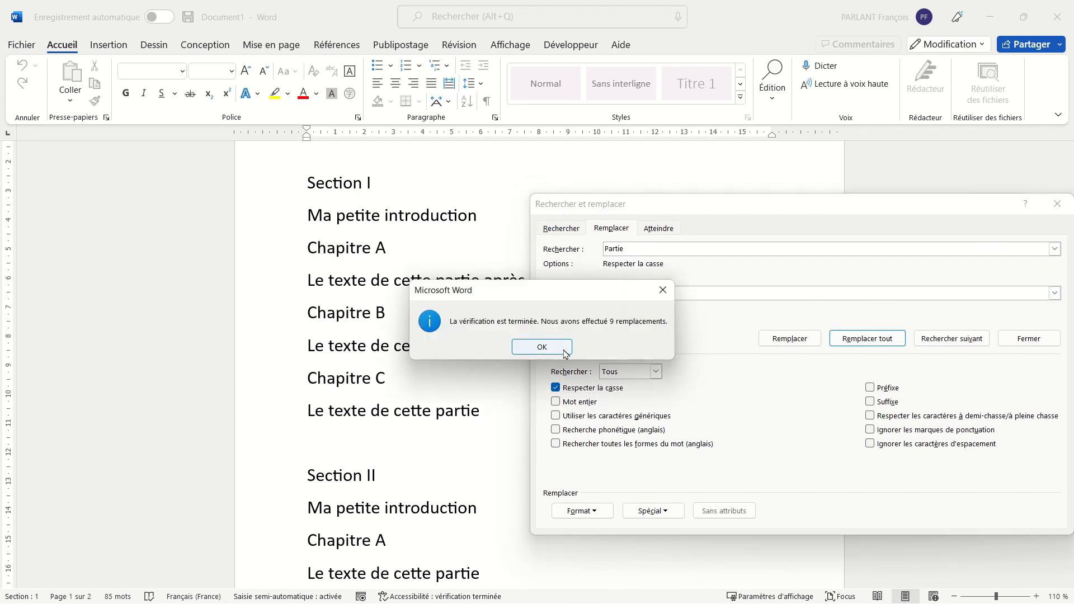
pyautogui.click(541, 346)
pyautogui.scroll(4, 491, 288)
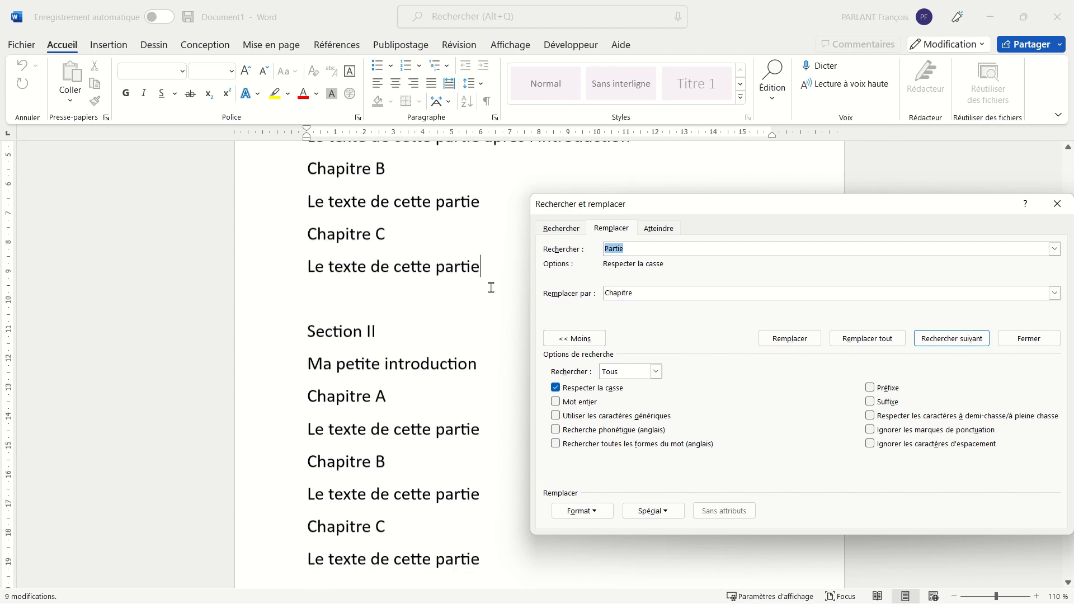
# - Set up a find-and-replace of "Partie" in bold (Gras) font style with the text "Chapitre"
pyautogui.scroll(1, 491, 288)
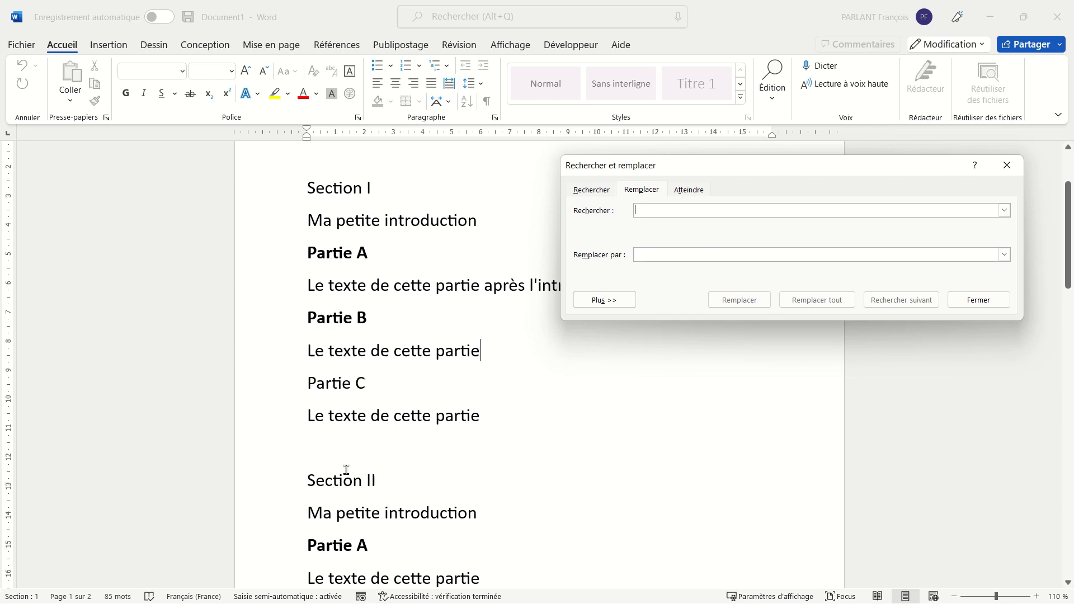
pyautogui.write('Partie')
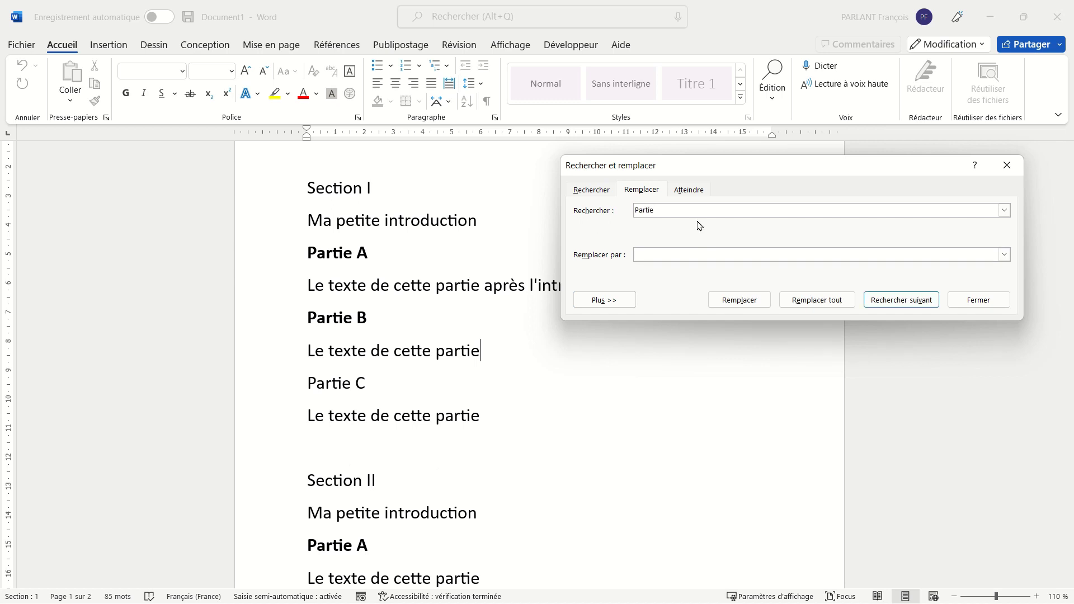
pyautogui.click(614, 305)
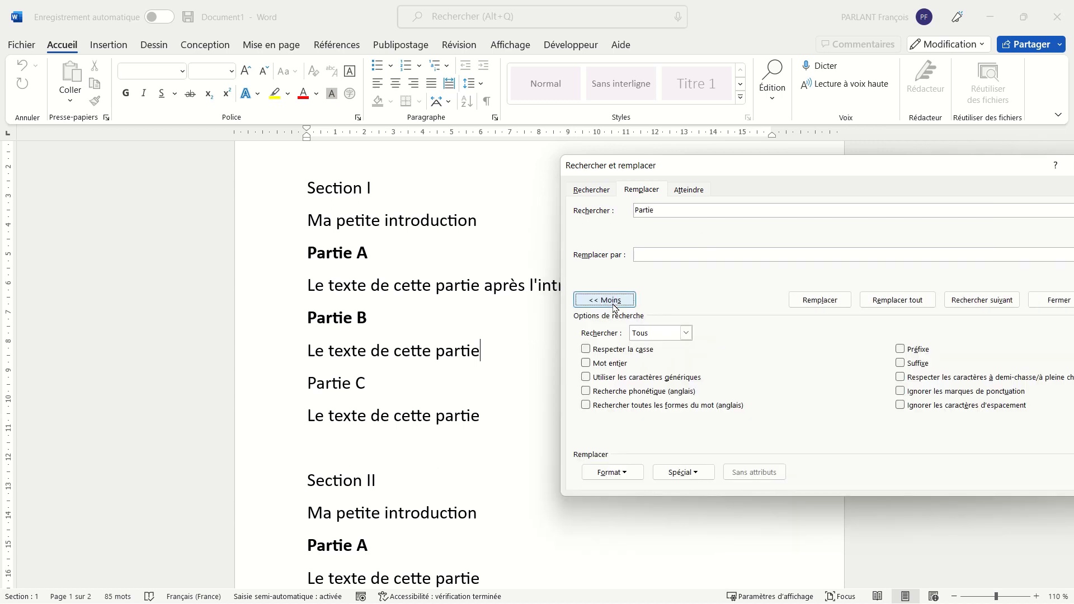
pyautogui.click(635, 475)
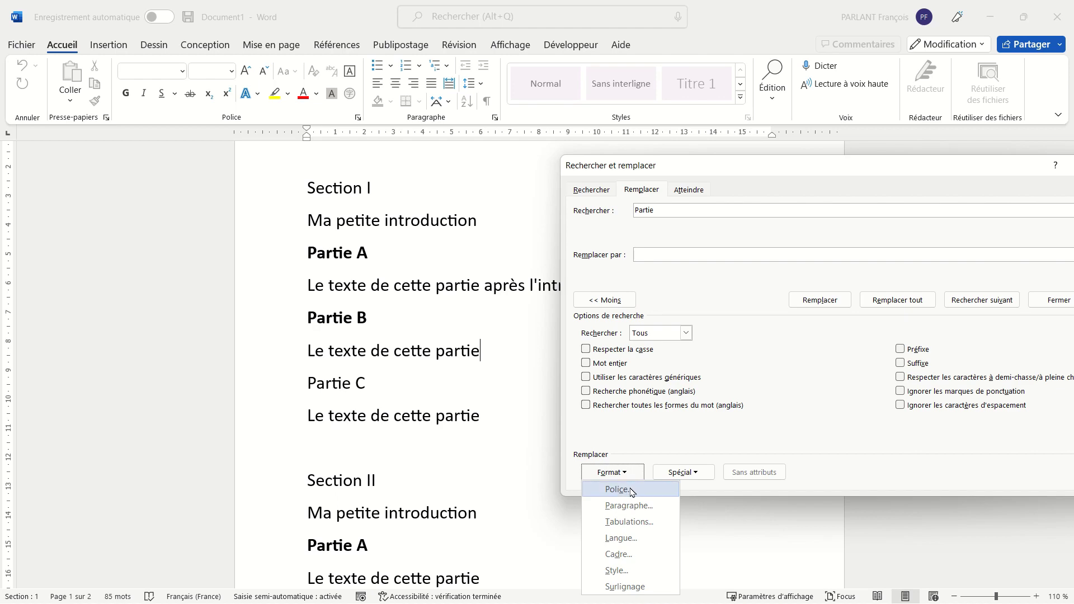
pyautogui.click(631, 490)
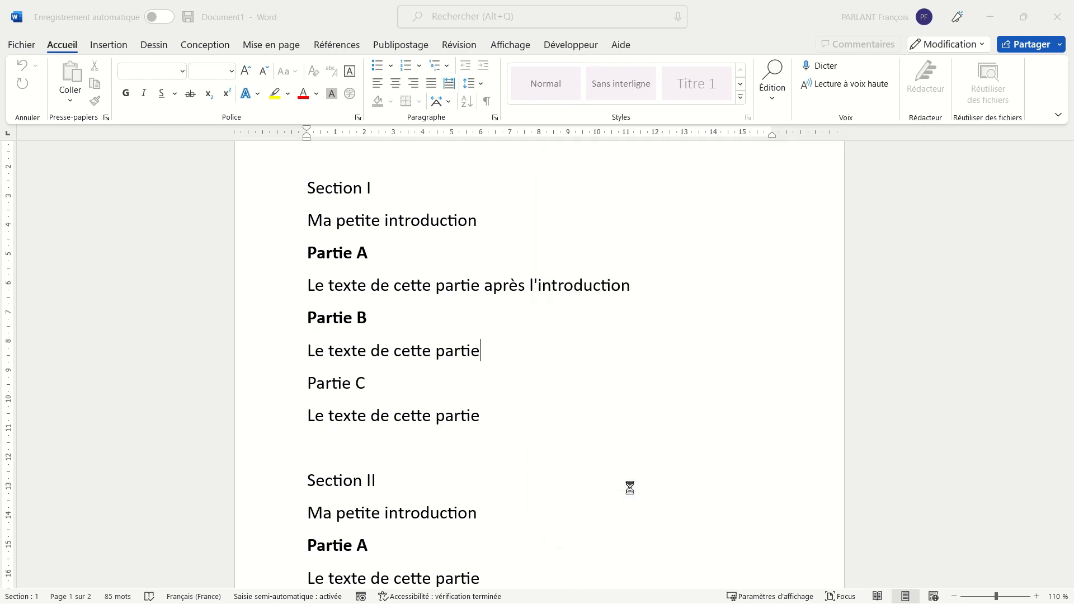
pyautogui.click(547, 223)
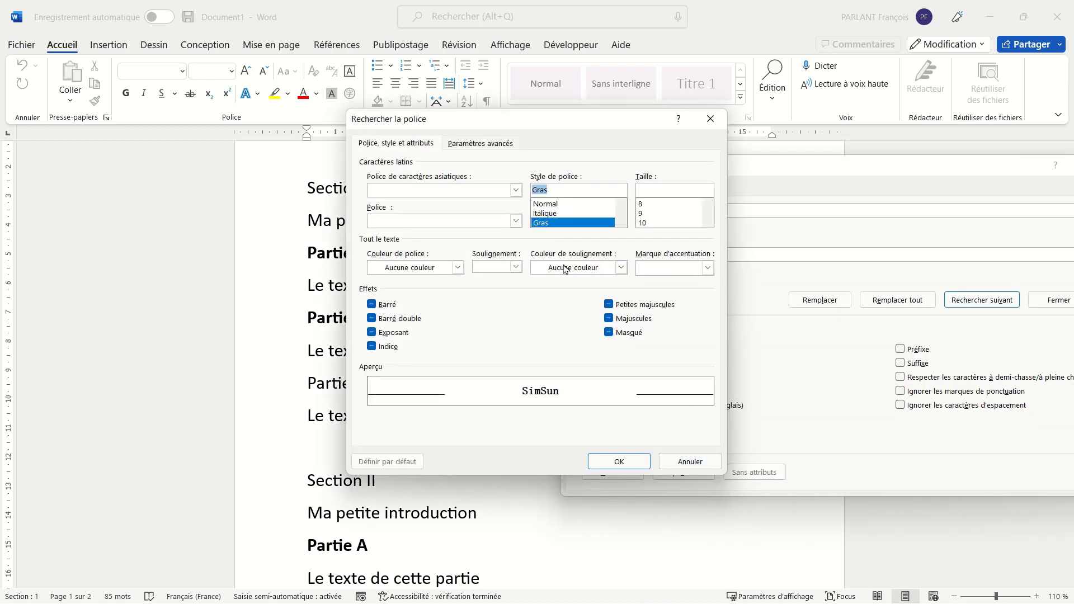
pyautogui.click(619, 462)
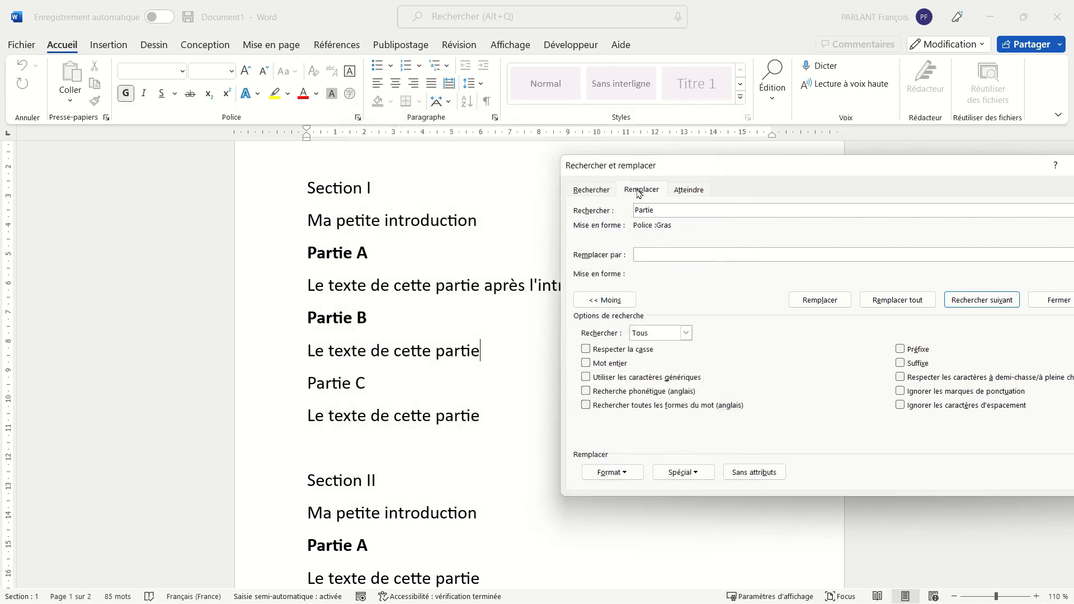
pyautogui.click(668, 255)
# - Try replacing all bold occurrences of "Partie" with "Chapitre", and undo that replacement
pyautogui.click(915, 301)
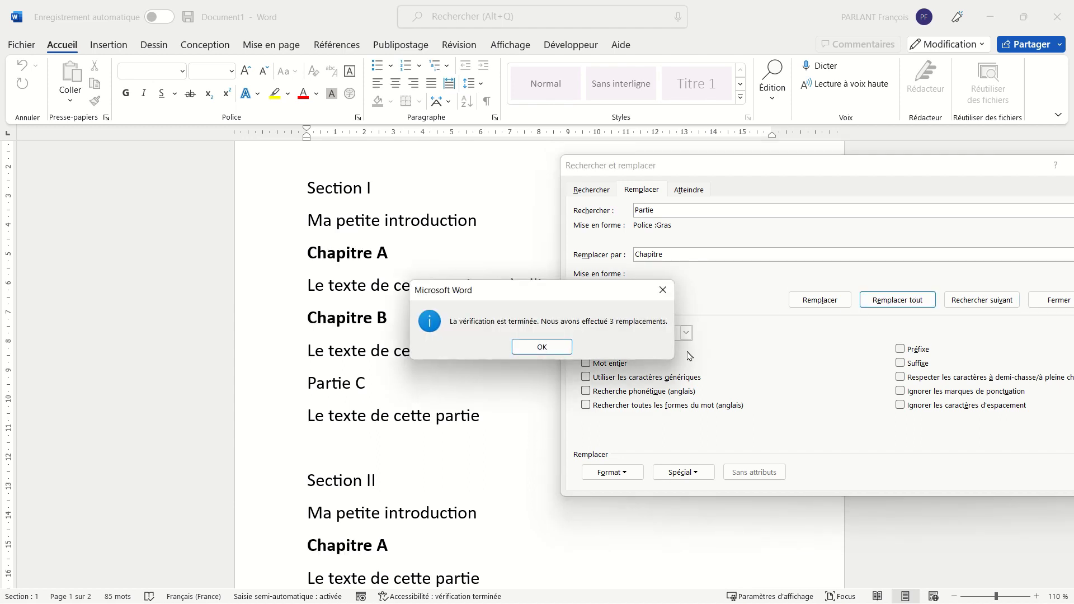
pyautogui.click(543, 350)
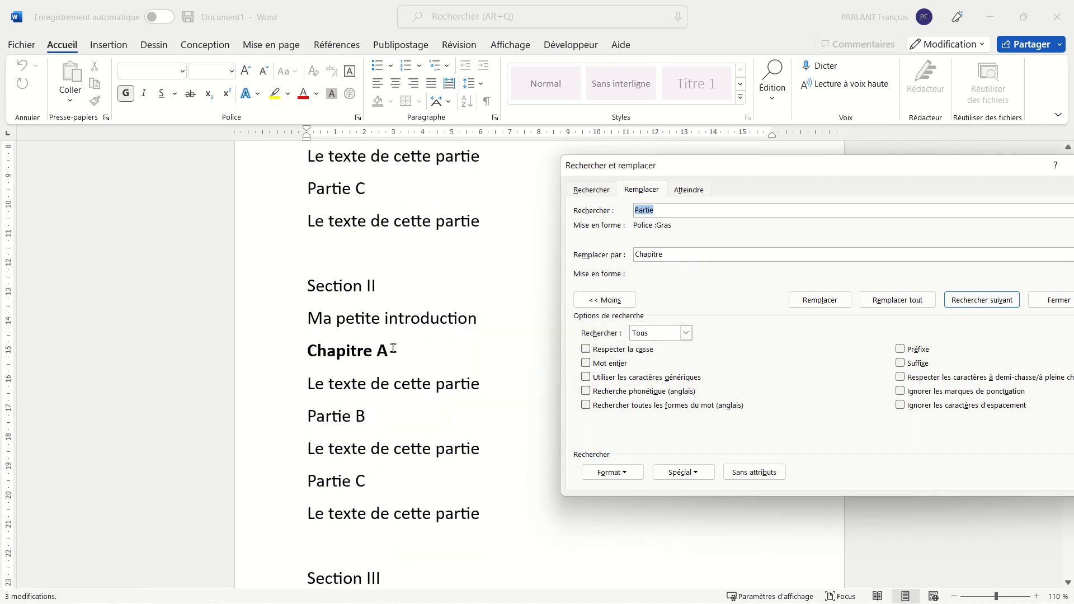
pyautogui.scroll(3, 393, 349)
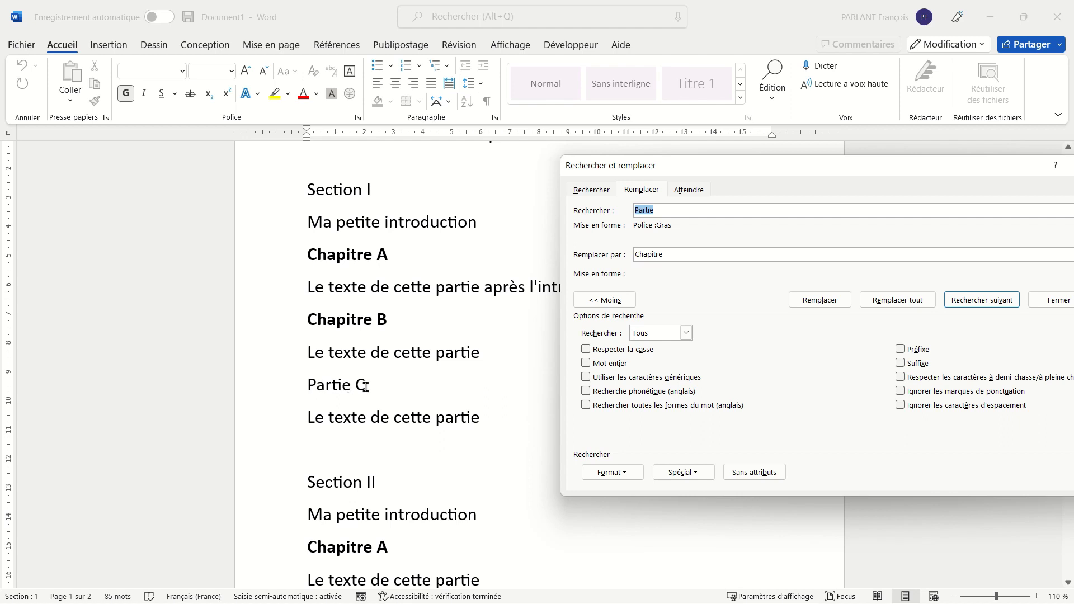
pyautogui.hotkey('ctrl', 'z')
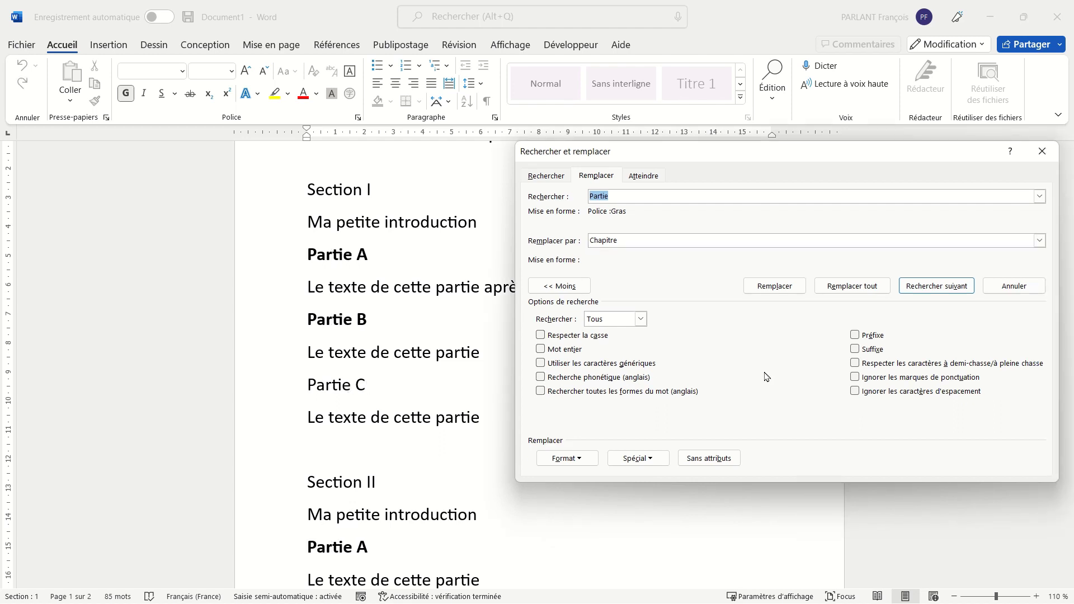
# - Set the replacement text "Chapitre" to the italic (Italique) font style and replace all bold occurrences of "Partie" with it
pyautogui.click(636, 240)
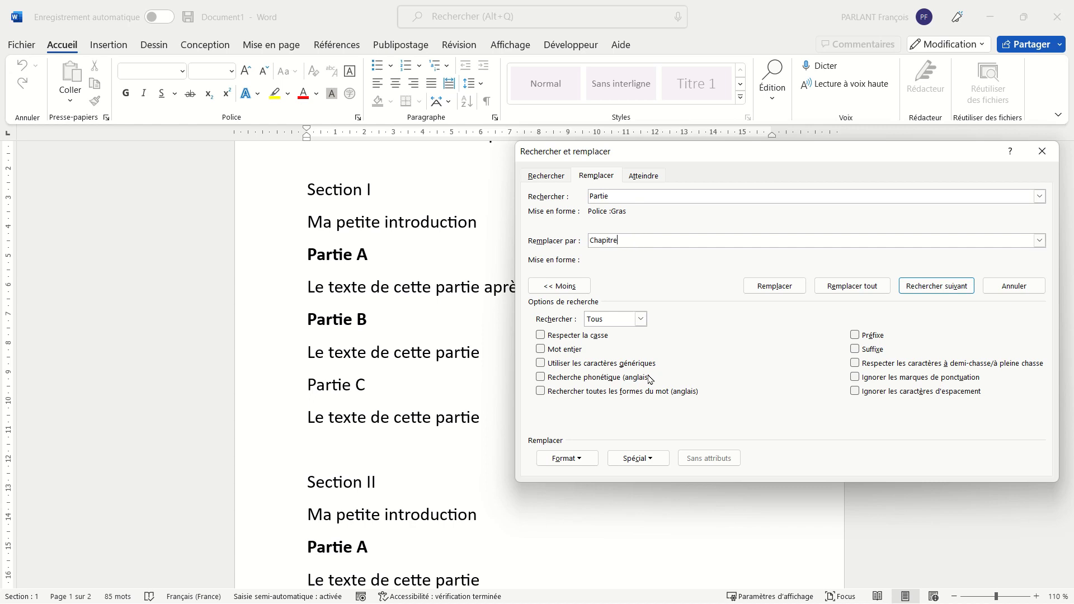
pyautogui.click(582, 459)
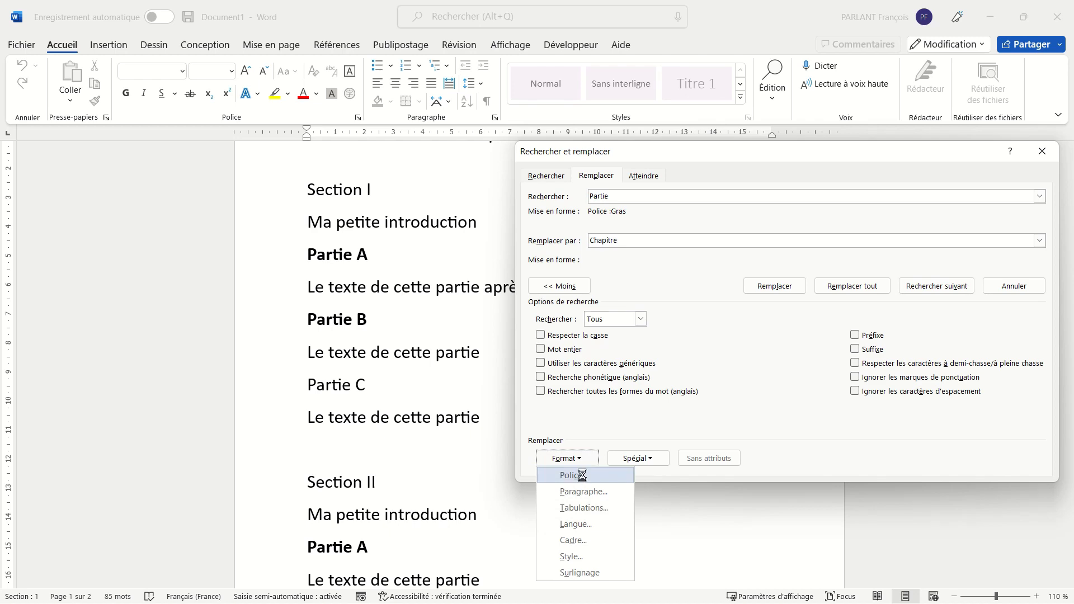
pyautogui.click(581, 477)
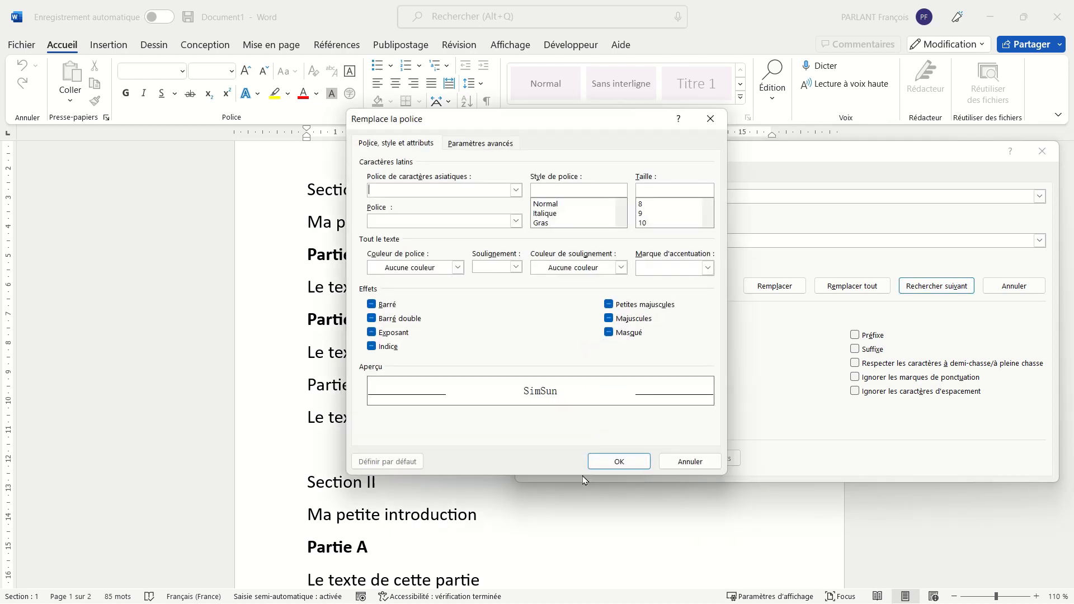
pyautogui.click(576, 214)
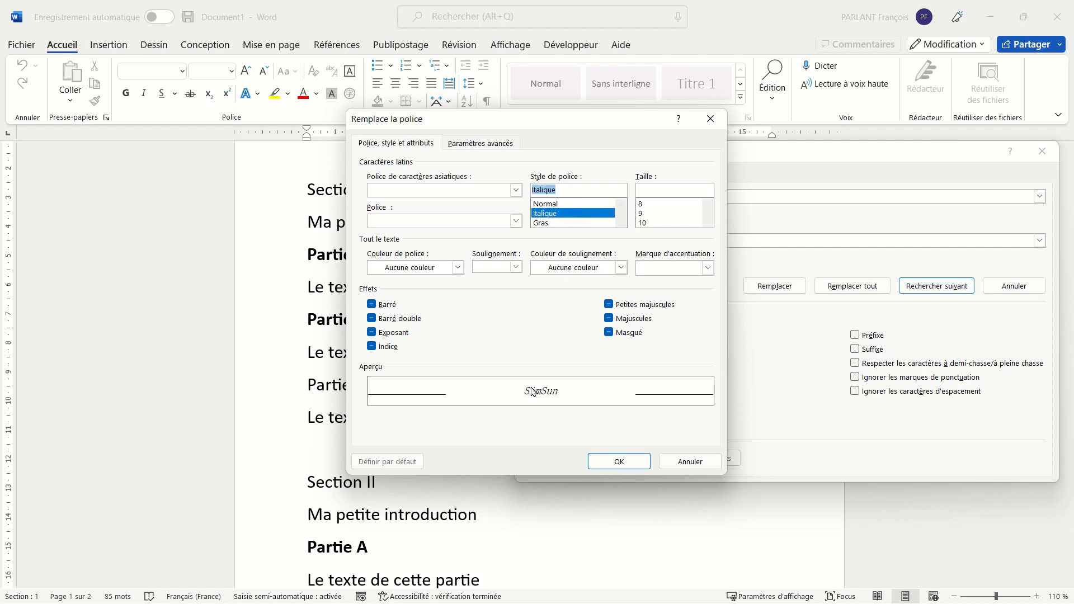
pyautogui.click(620, 460)
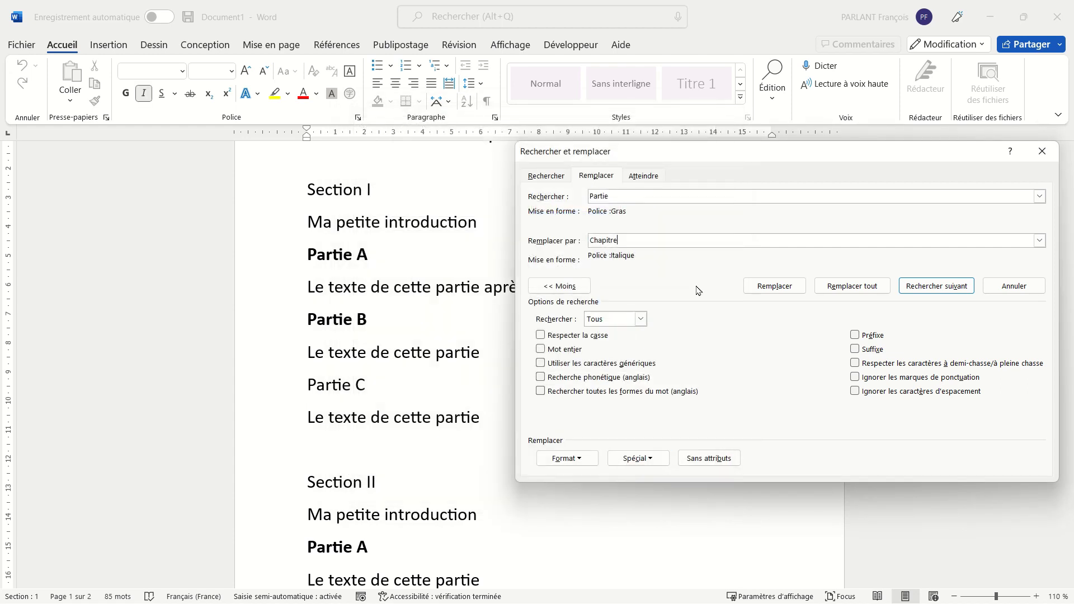
pyautogui.click(851, 288)
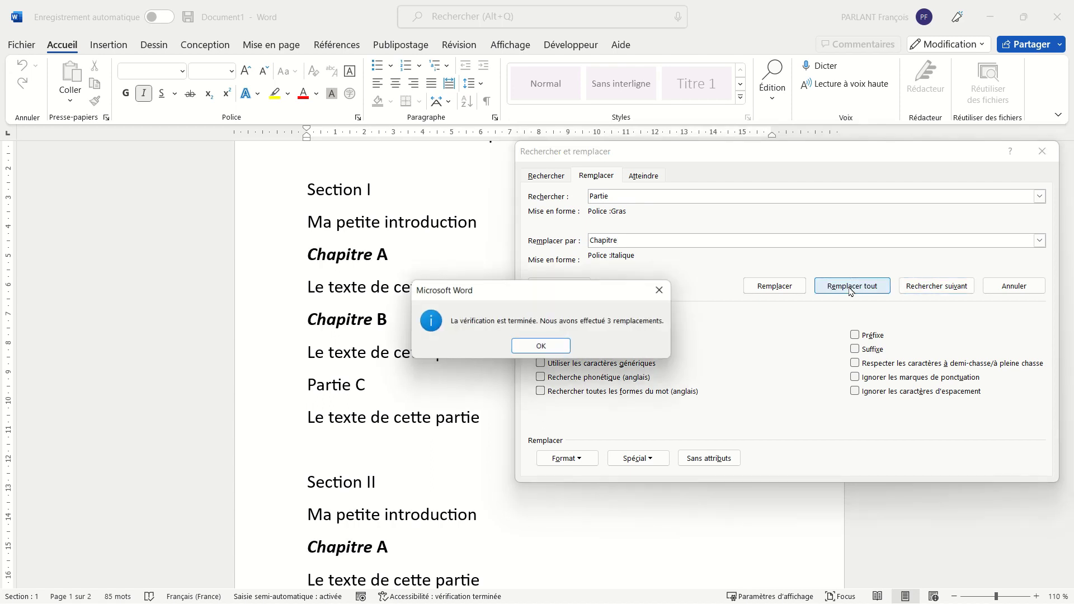
pyautogui.click(519, 356)
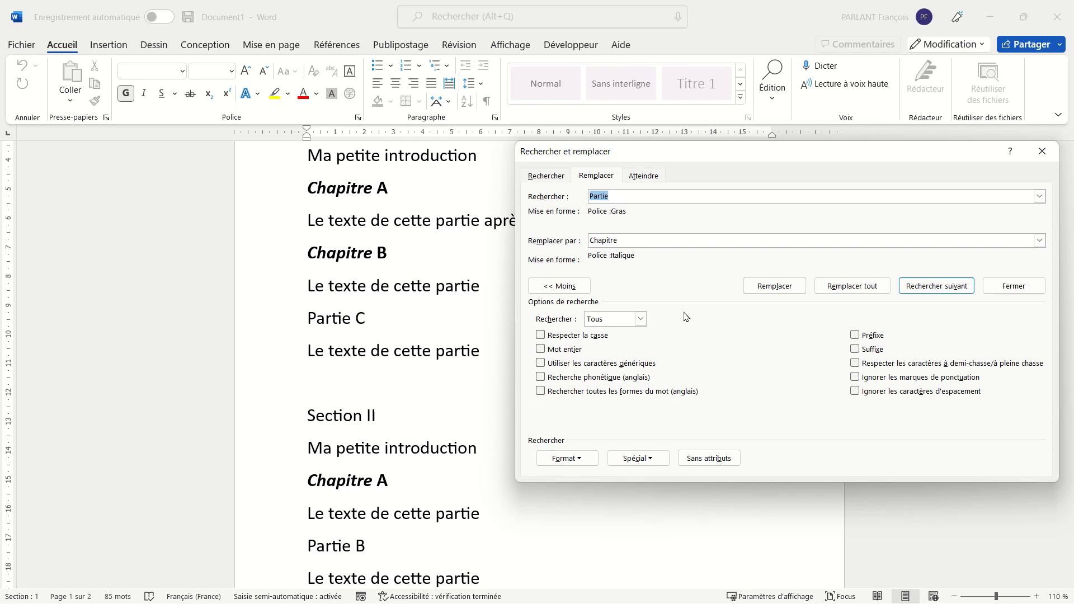
# - Clear the formatting criteria from both the search text "Partie" and the replacement text "Chapitre", and collapse the advanced search options
pyautogui.click(713, 462)
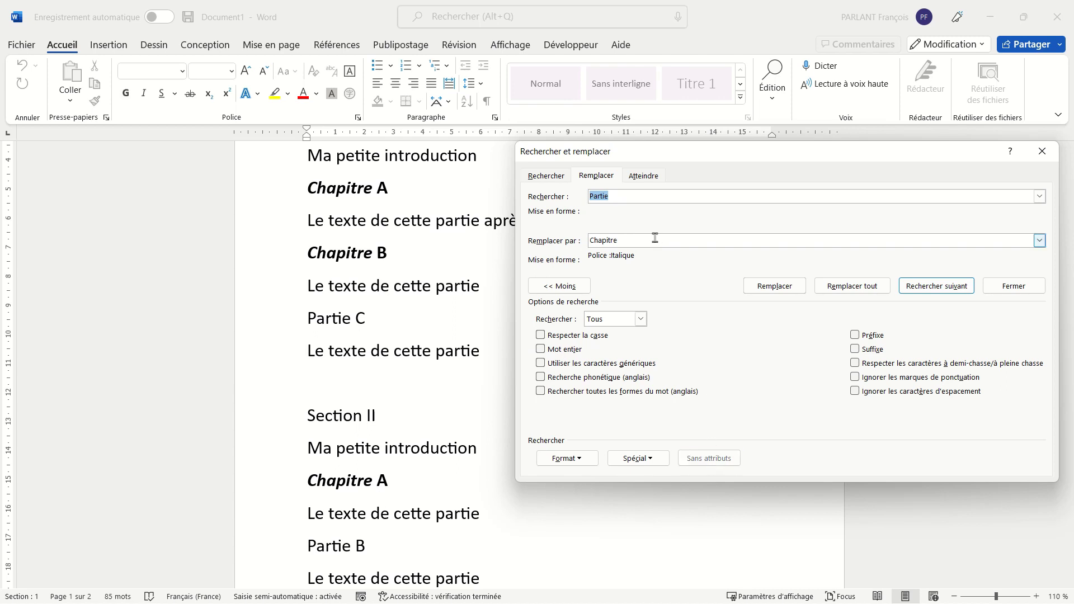
pyautogui.click(655, 238)
pyautogui.click(731, 460)
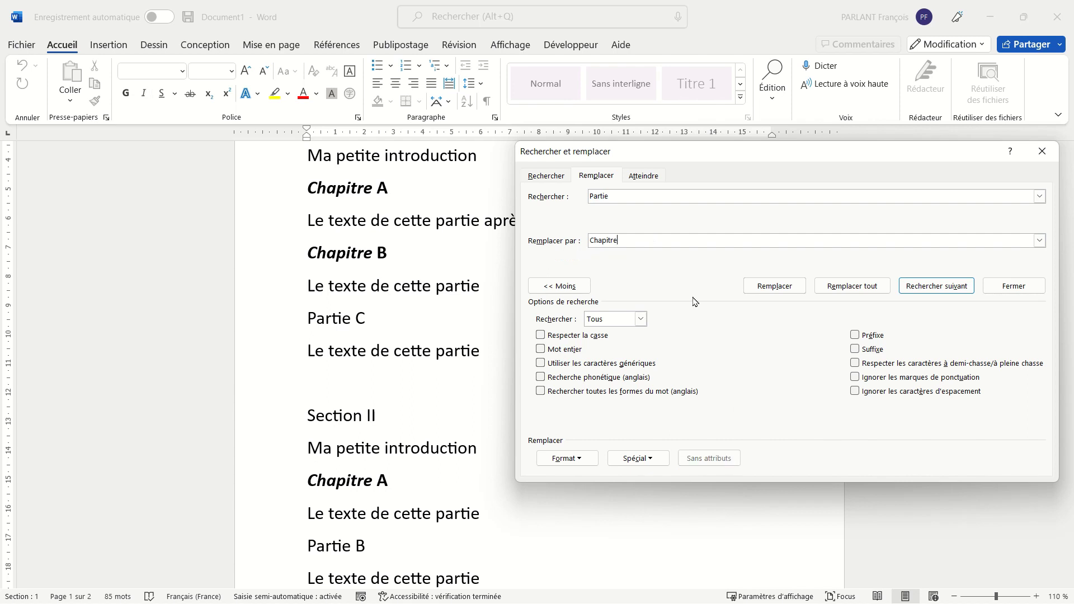
pyautogui.click(566, 286)
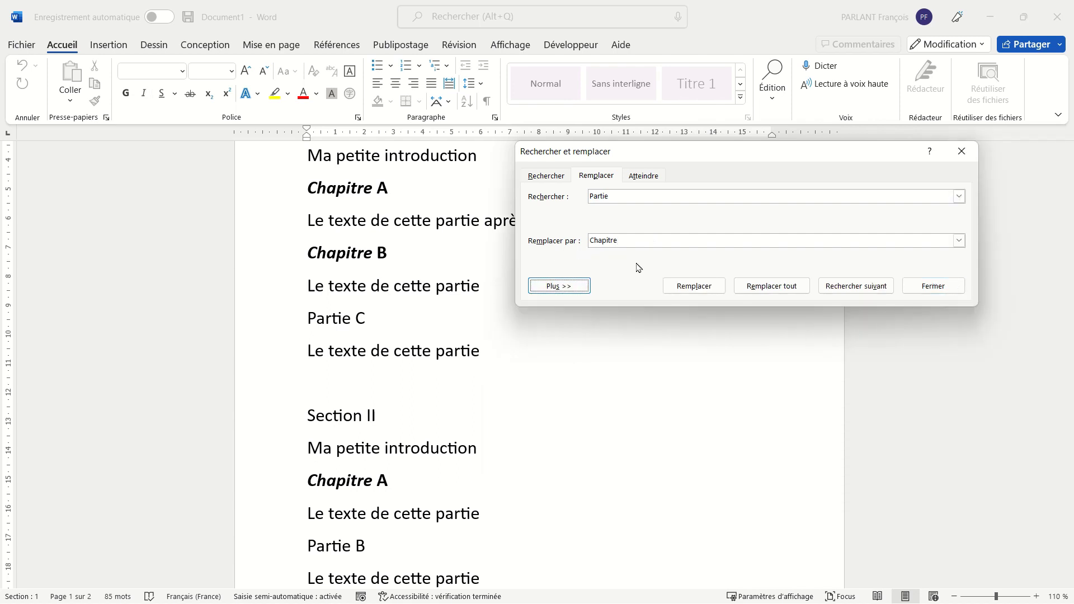